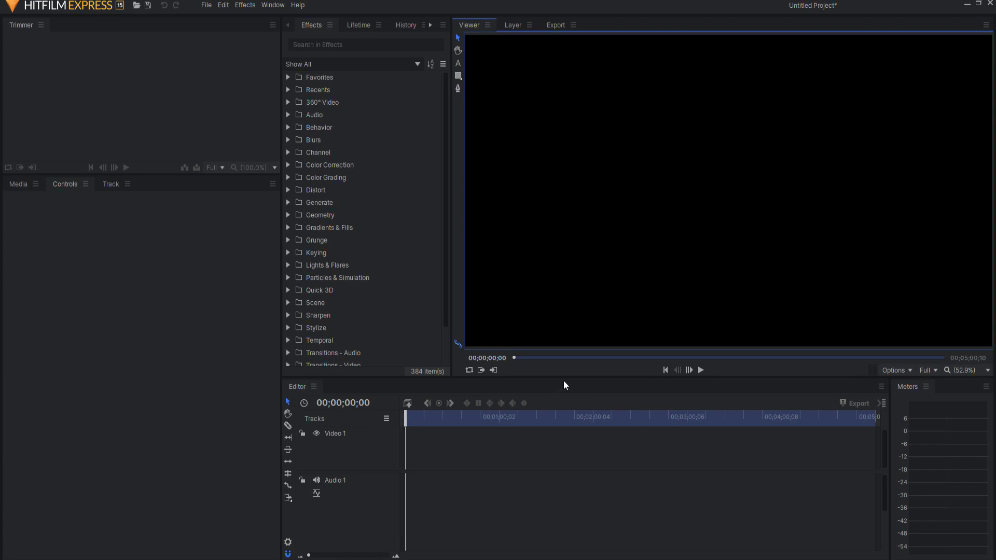
Step: Show the Media panel and bring up the installed templates list
click(20, 184)
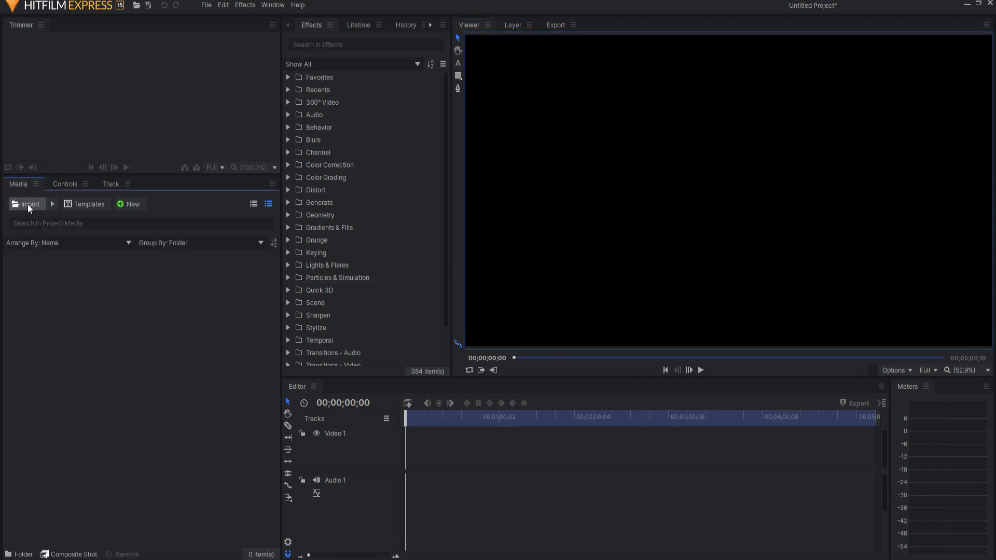
click(88, 206)
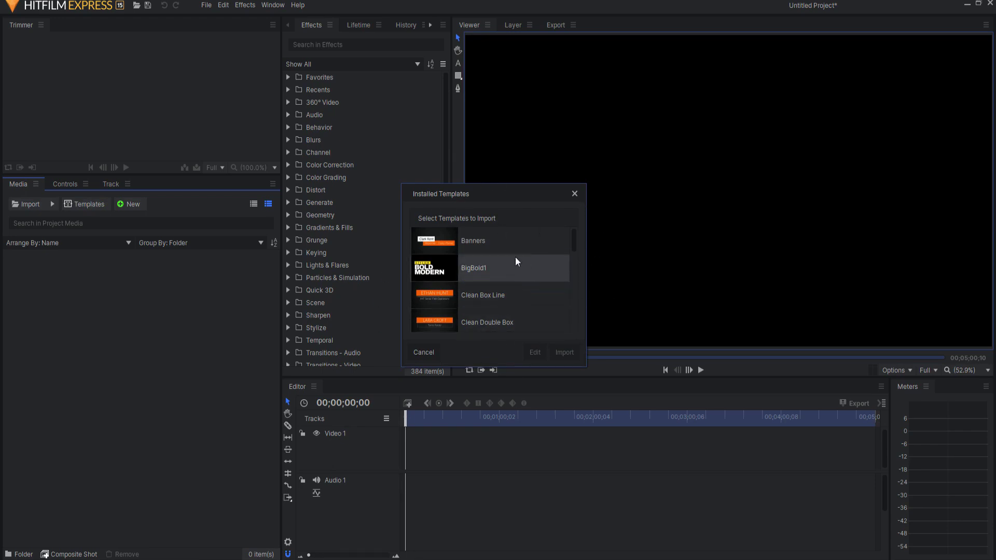
Step: Select the Banners template and import it as a 1920×1080 composite
click(468, 240)
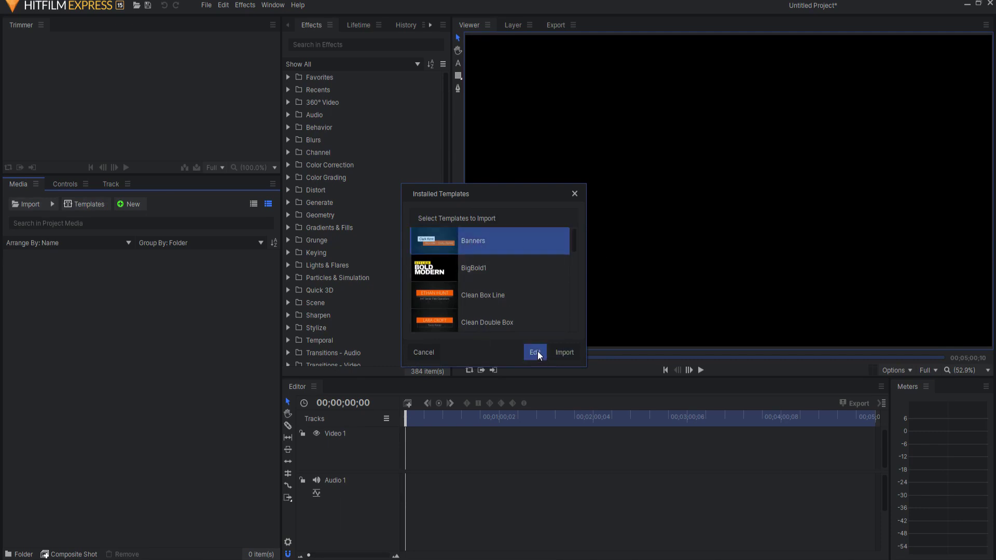
click(564, 352)
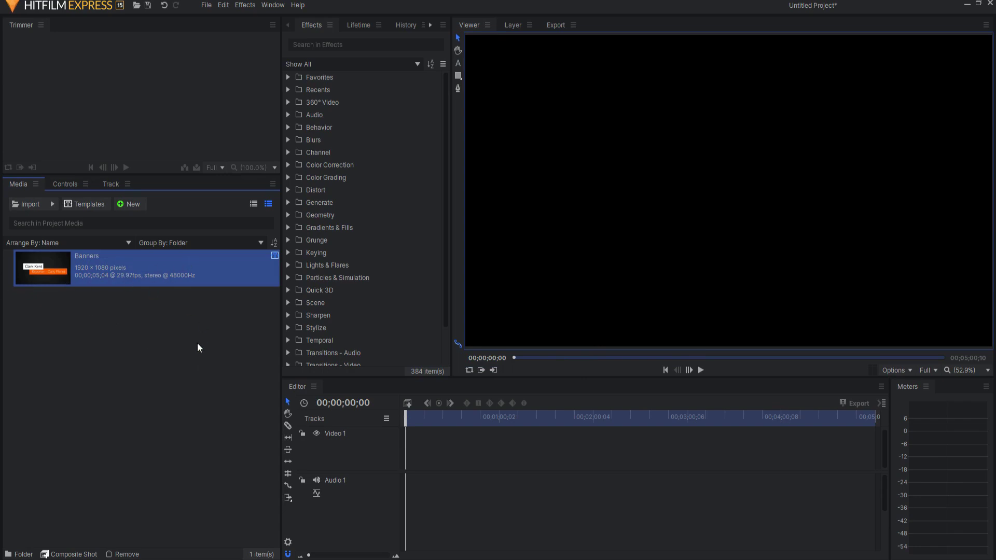
Step: Drop Banners at the start of Video 1, zoom in, and preview its Clark Kent animation
drag(73, 266, 408, 448)
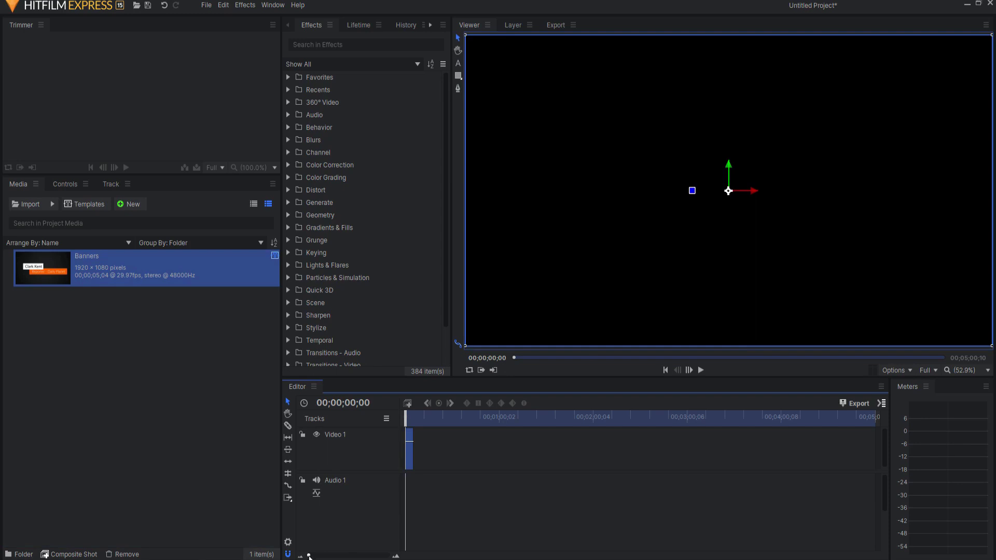
drag(309, 556, 359, 556)
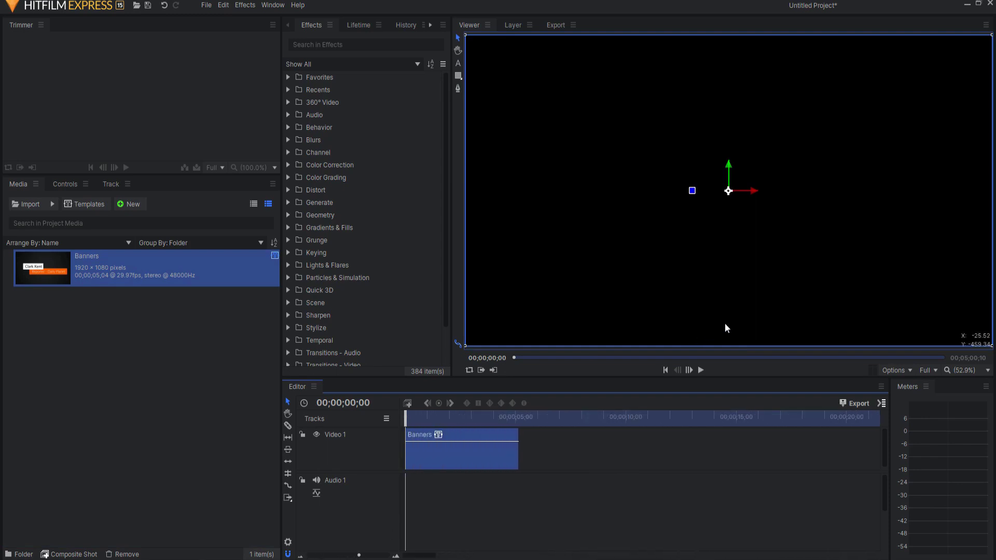
click(700, 370)
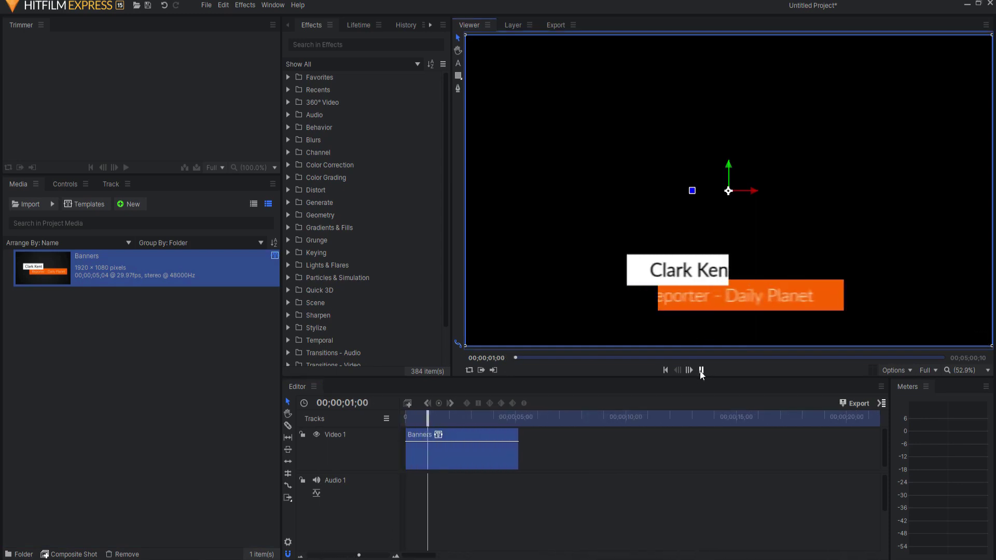
click(700, 370)
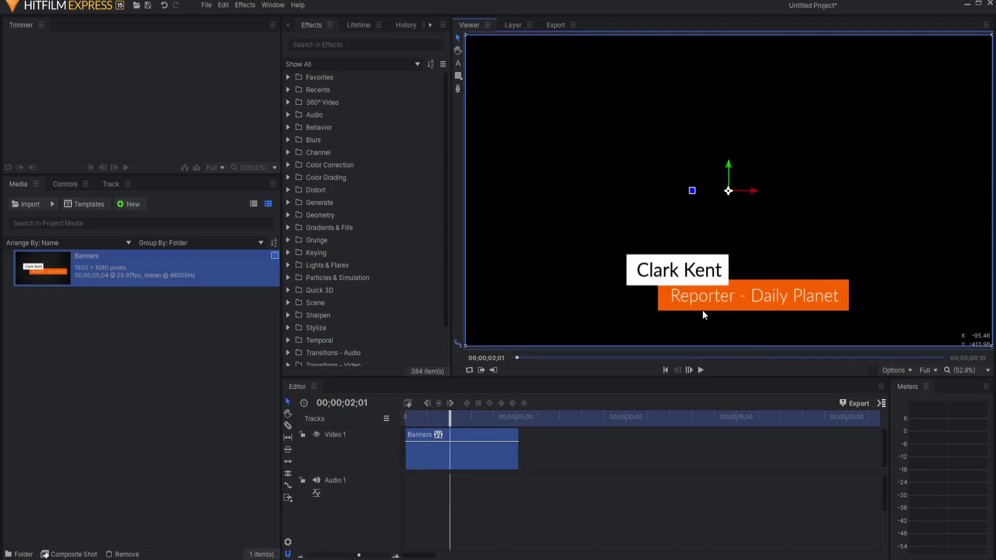
click(66, 186)
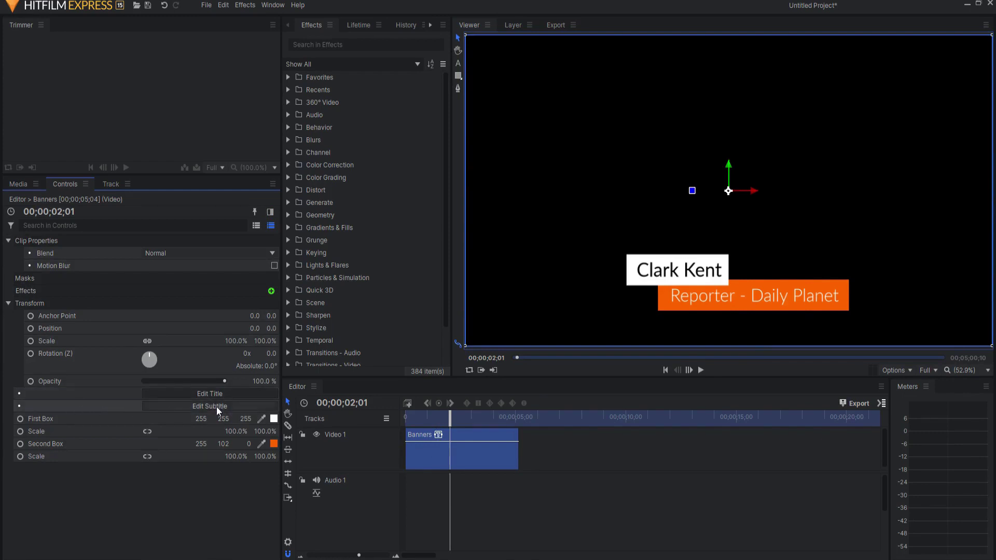
Step: Retitle the banner 'JAY HAYNES' / 'FILM SENSEI' and scale the first box up to 116%
click(207, 394)
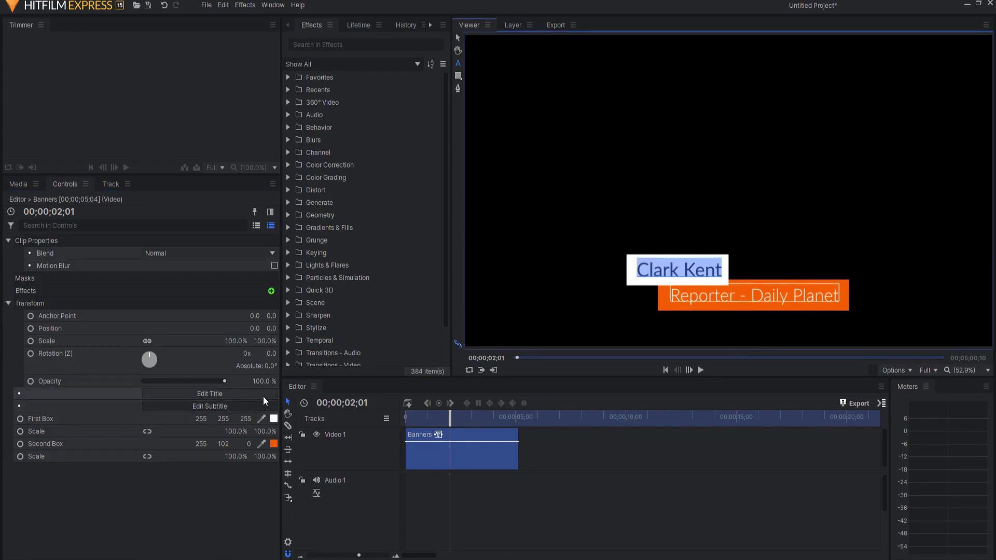
text(JAY HAYNES)
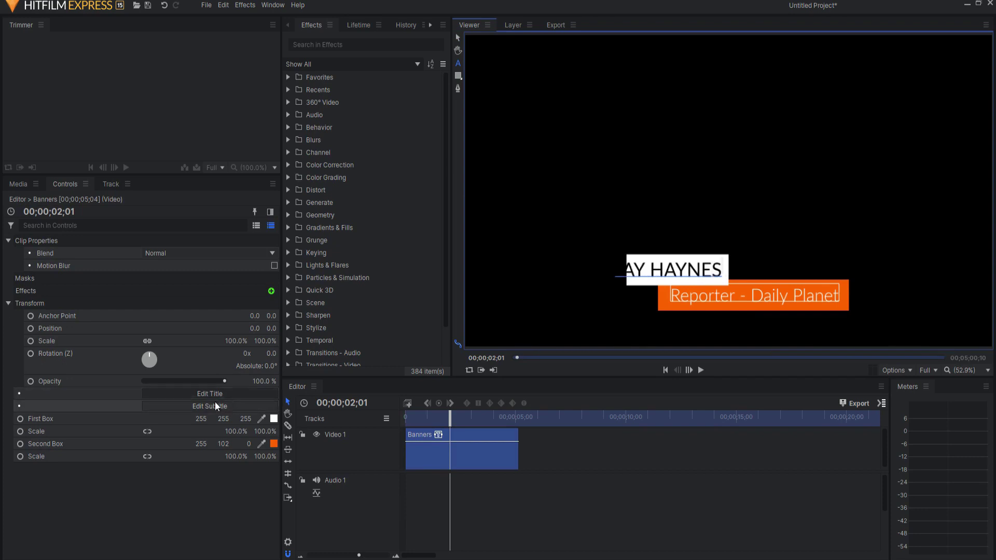
click(215, 405)
text(FIL)
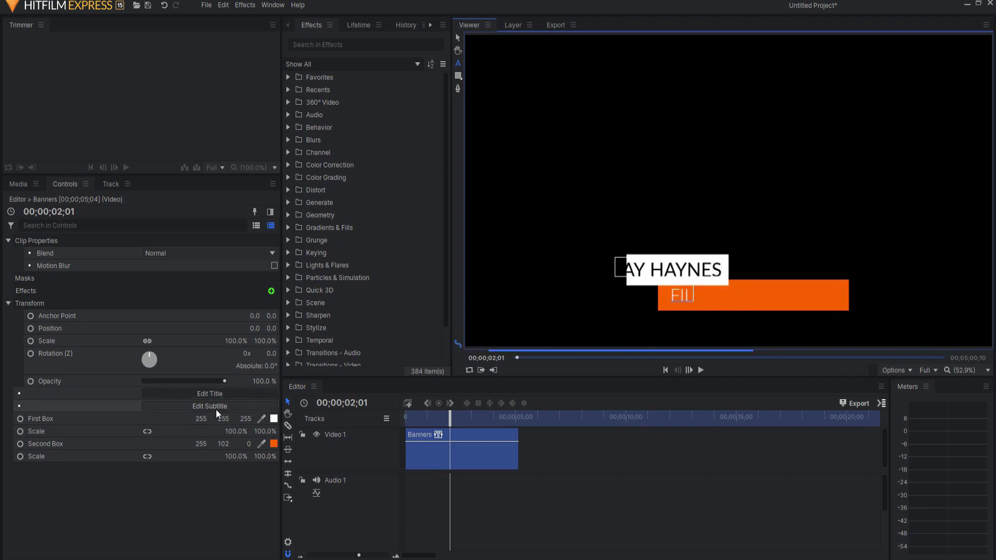
text(M SENSEI)
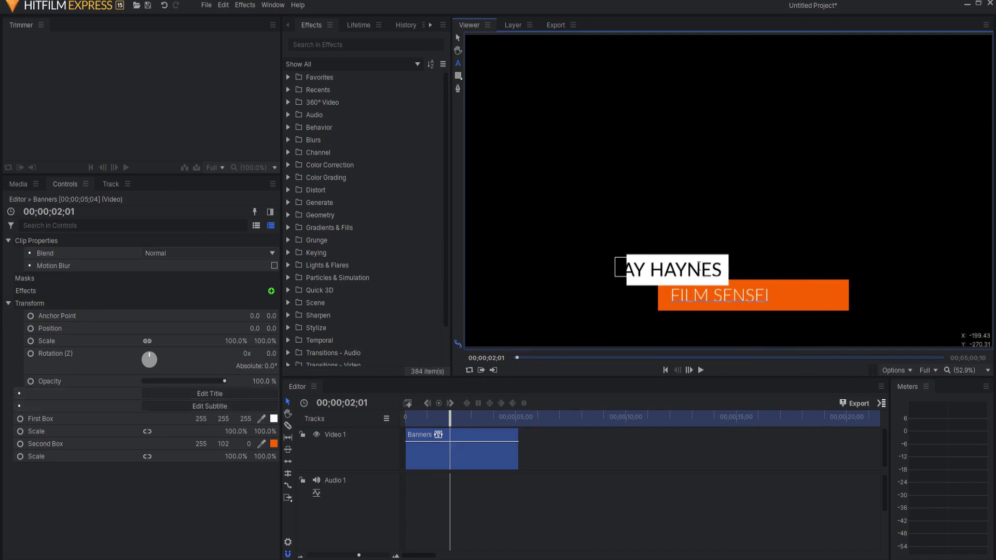
click(458, 39)
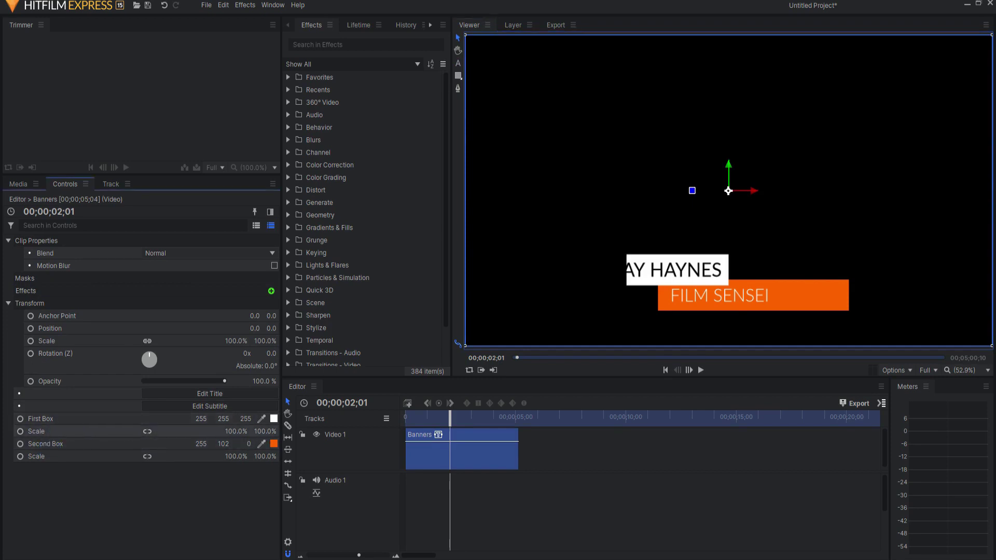
drag(236, 431, 265, 432)
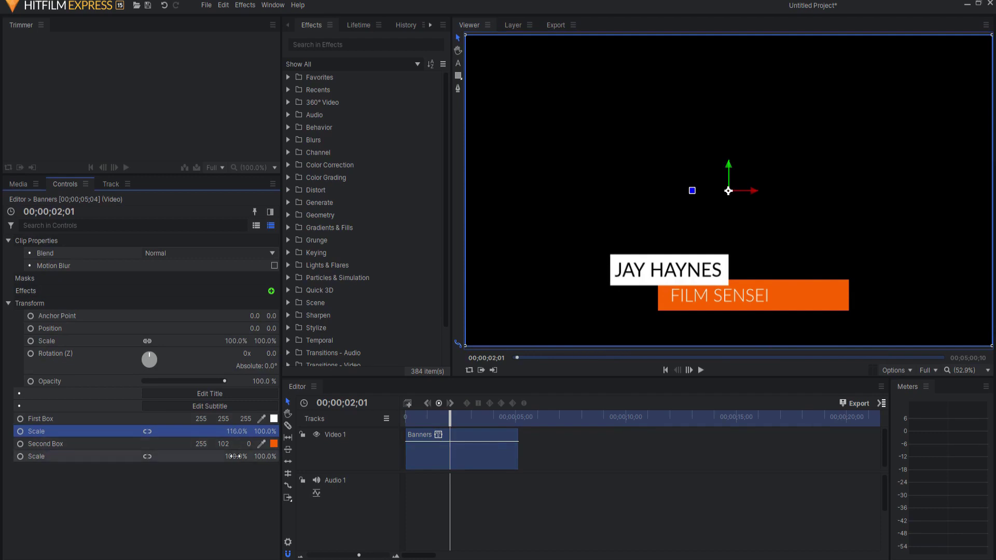
Step: Shrink the subtitle box to 61% and colour the boxes light cyan and dark red
drag(236, 456, 175, 457)
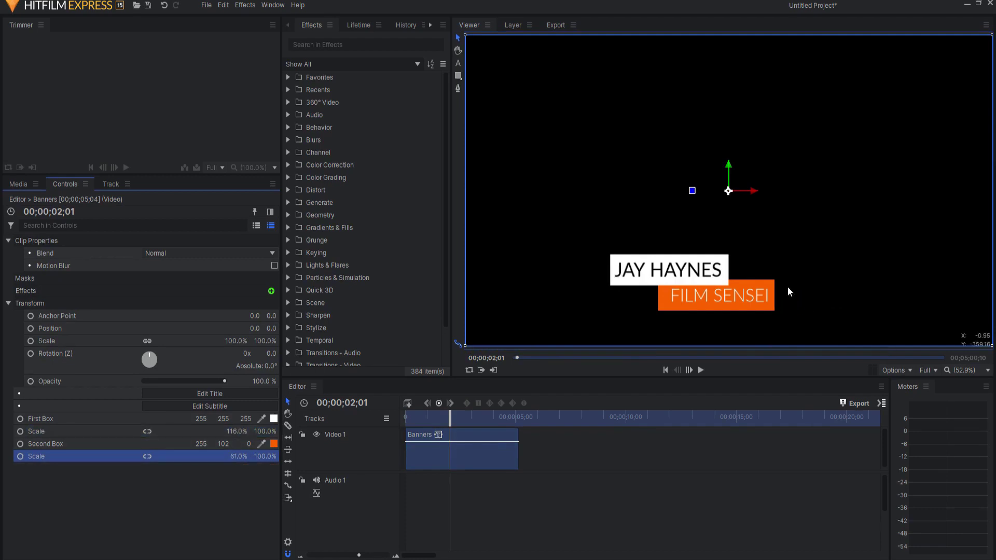
click(274, 419)
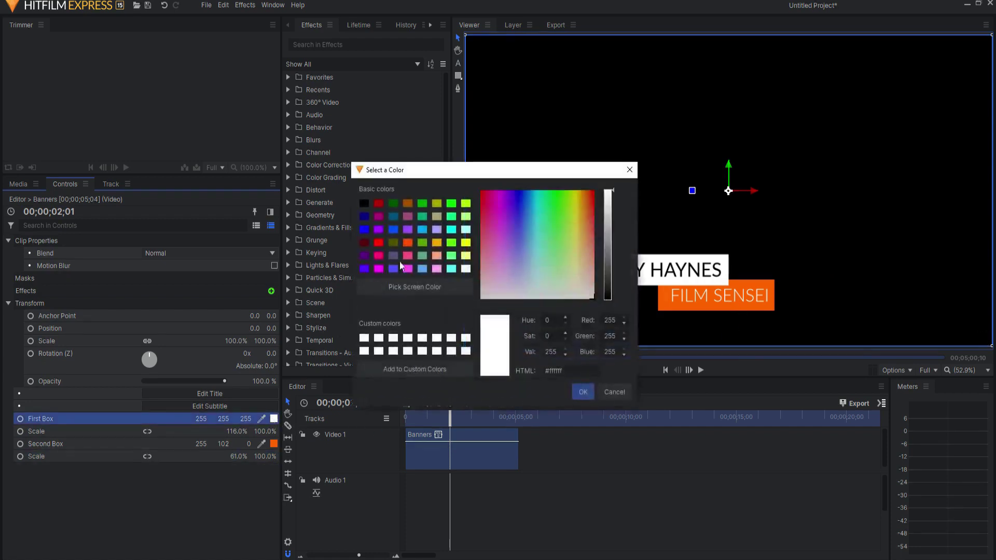
click(466, 229)
click(582, 393)
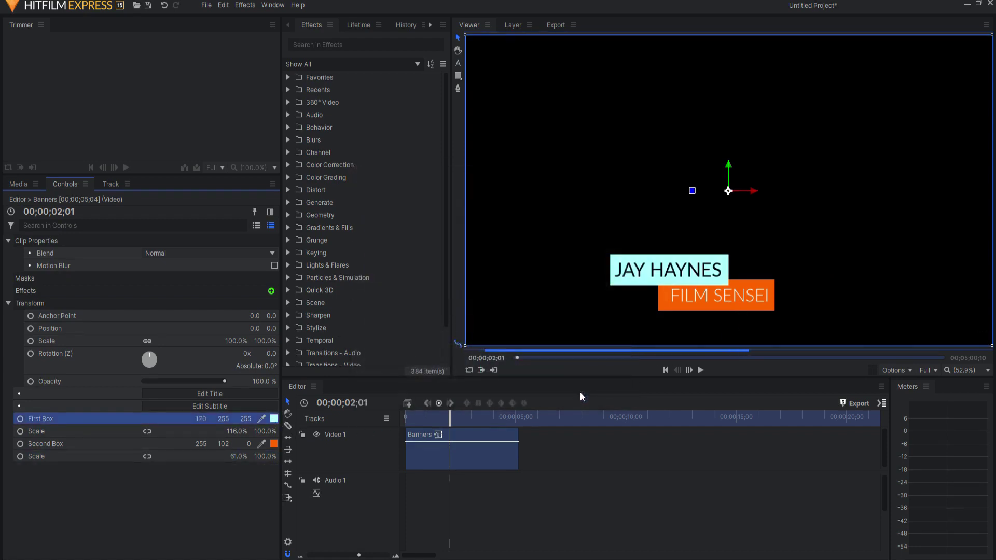
click(273, 444)
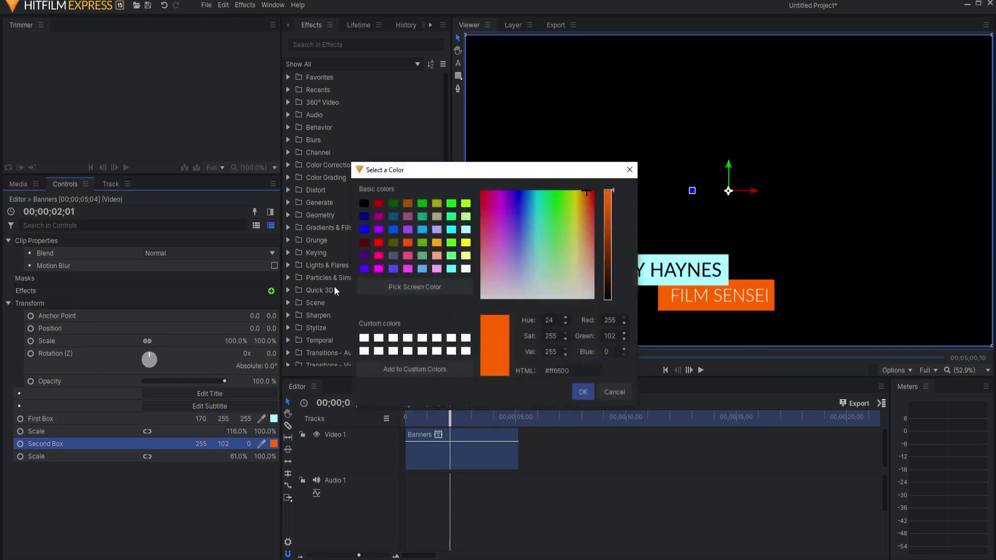
click(380, 203)
click(584, 393)
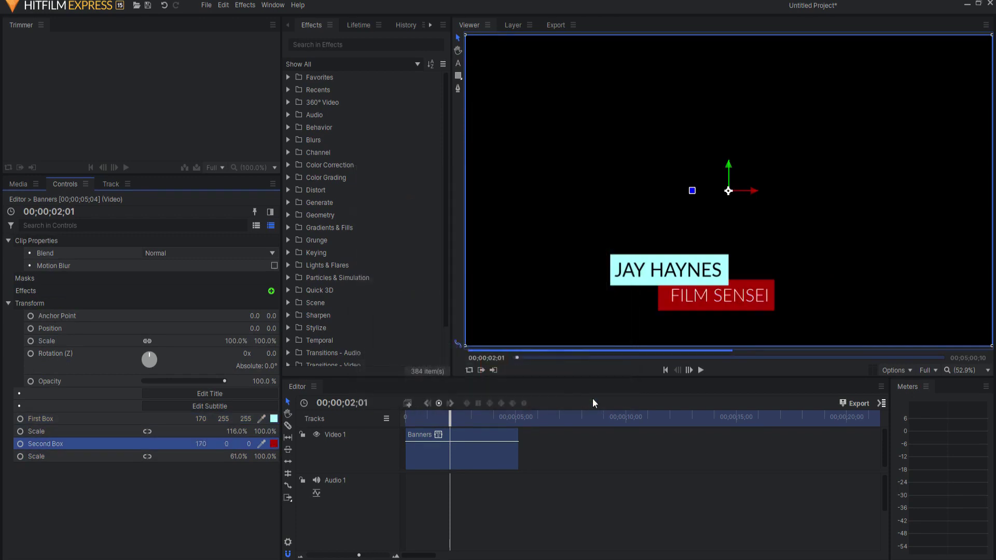
Step: Play the recoloured banner back from the beginning to its end
click(665, 370)
click(701, 370)
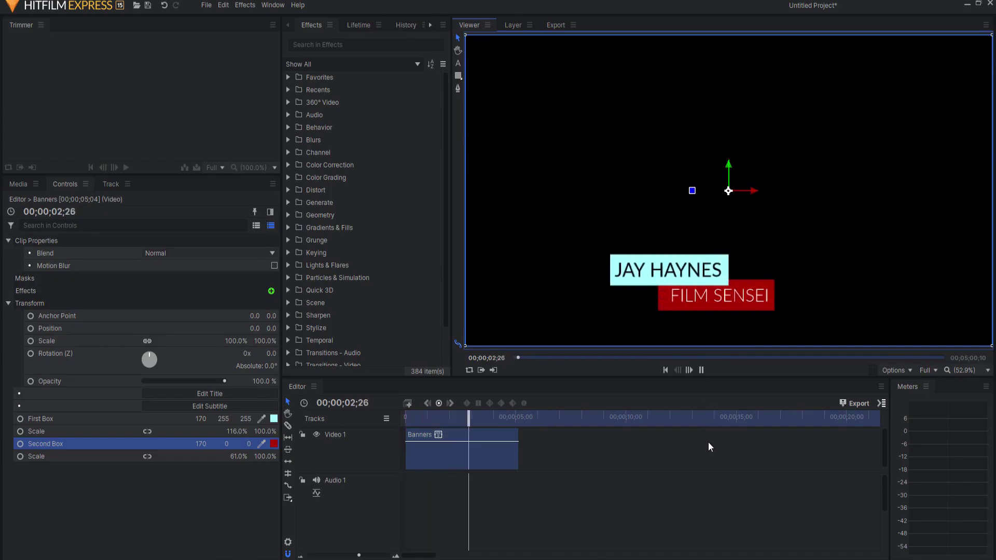
click(701, 369)
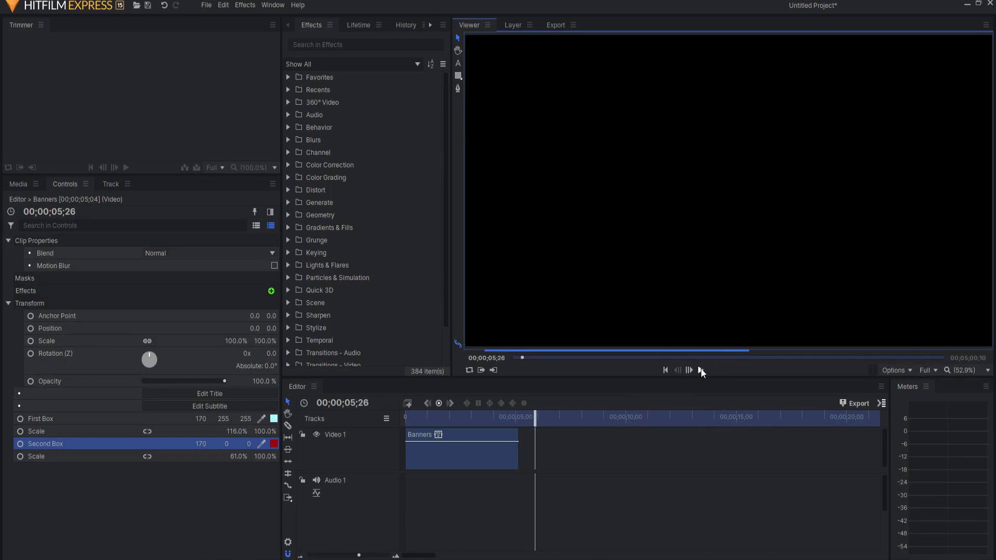
Step: Add a second Banners clip after the first on Video 1, then review the JAY HAYNES banner
click(20, 184)
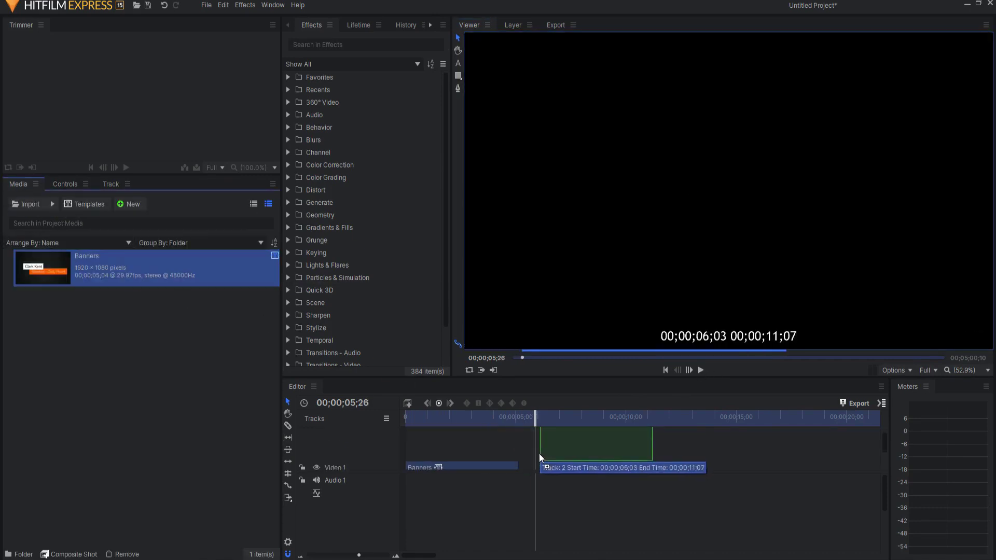
mouse_move(85, 266)
mouse_down()
mouse_move(538, 454)
mouse_move(590, 420)
mouse_up()
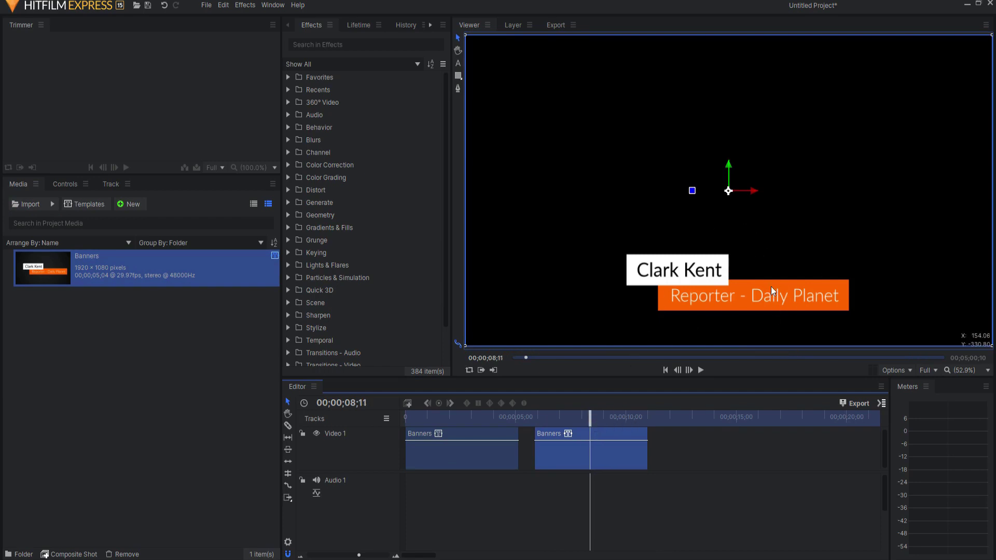
click(464, 423)
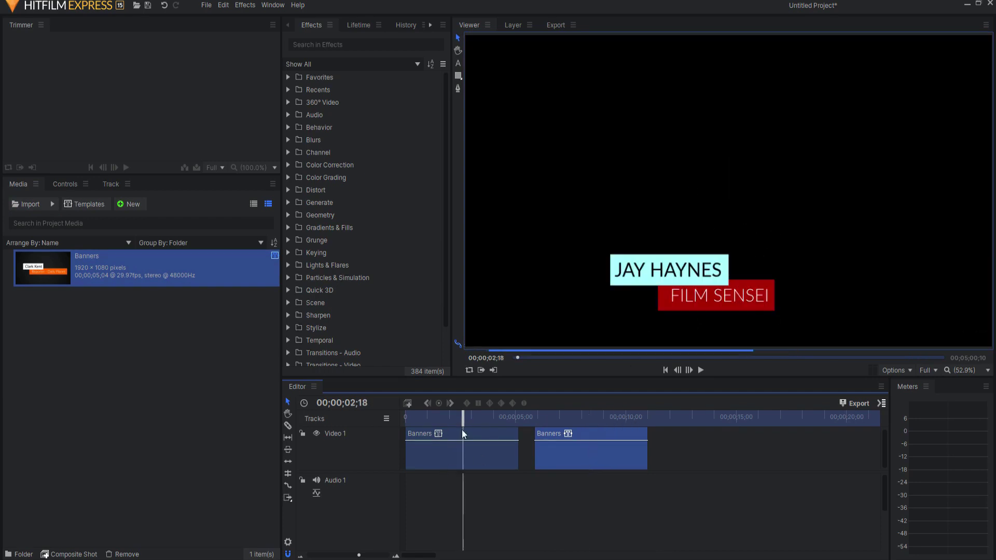
click(86, 203)
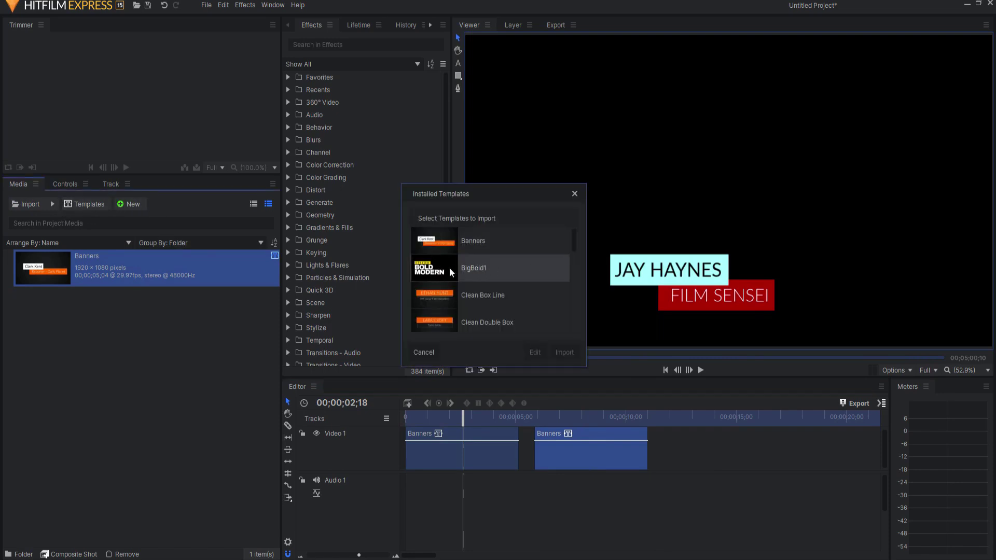
scroll(450, 301, down, 5)
scroll(447, 276, up, 3)
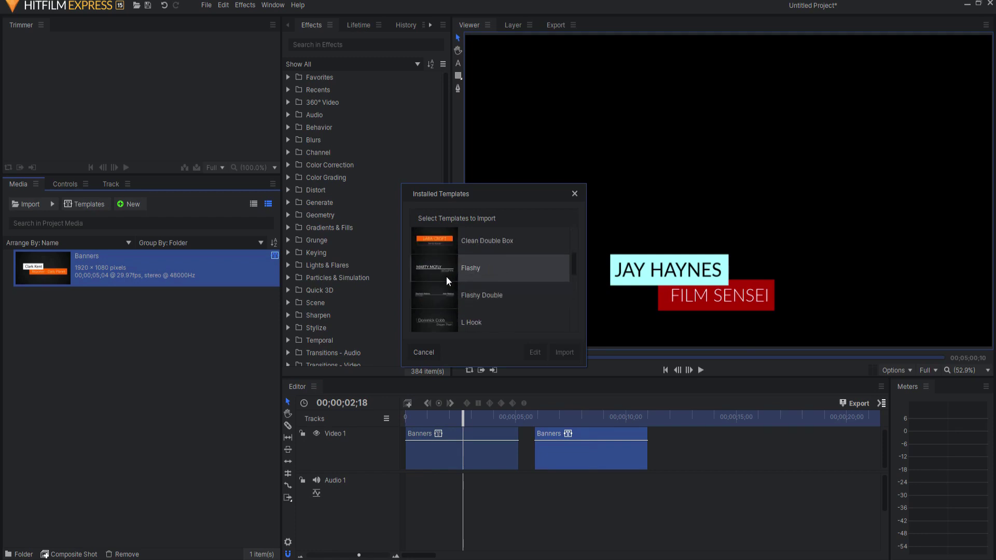
Step: Choose the Flashy template and open it in its own editing tab
click(438, 265)
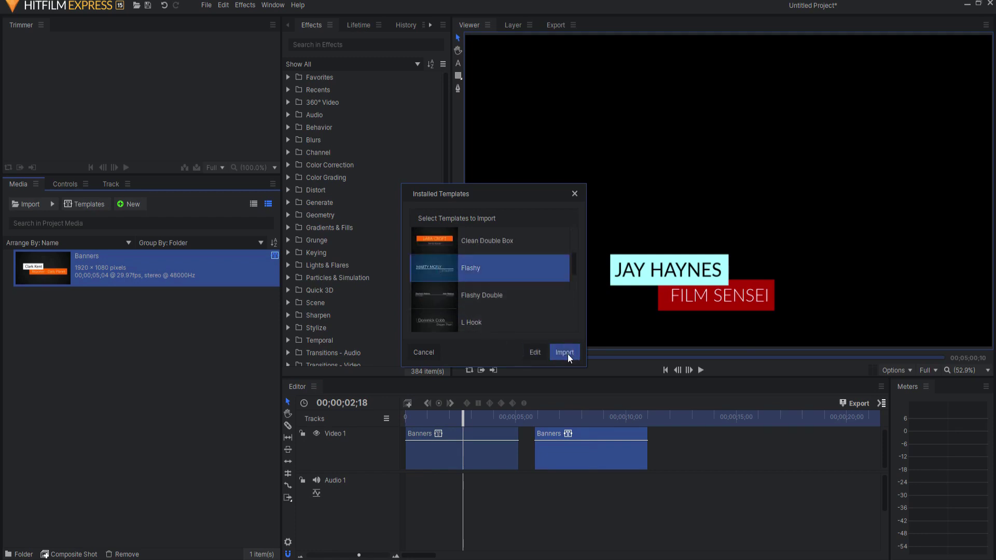
click(535, 353)
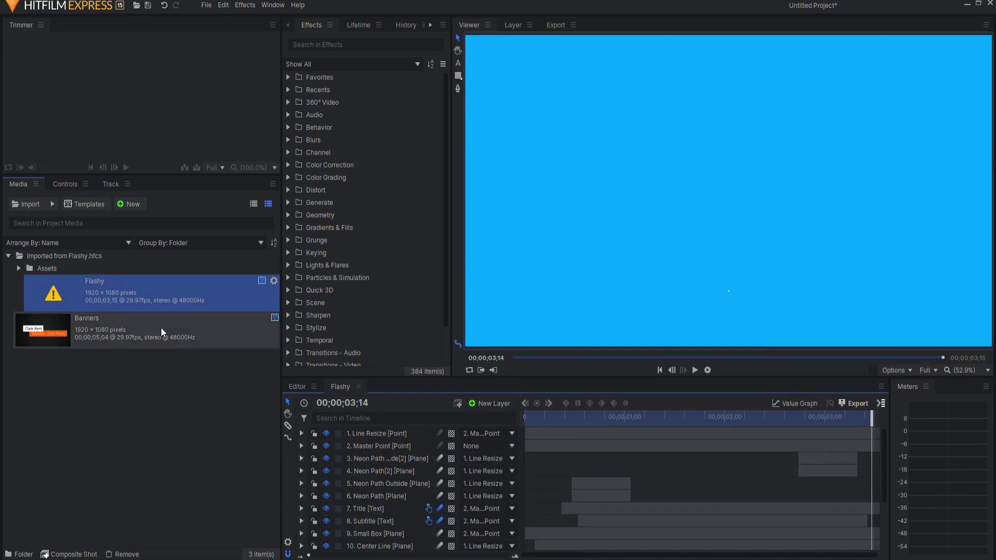
drag(870, 412, 702, 418)
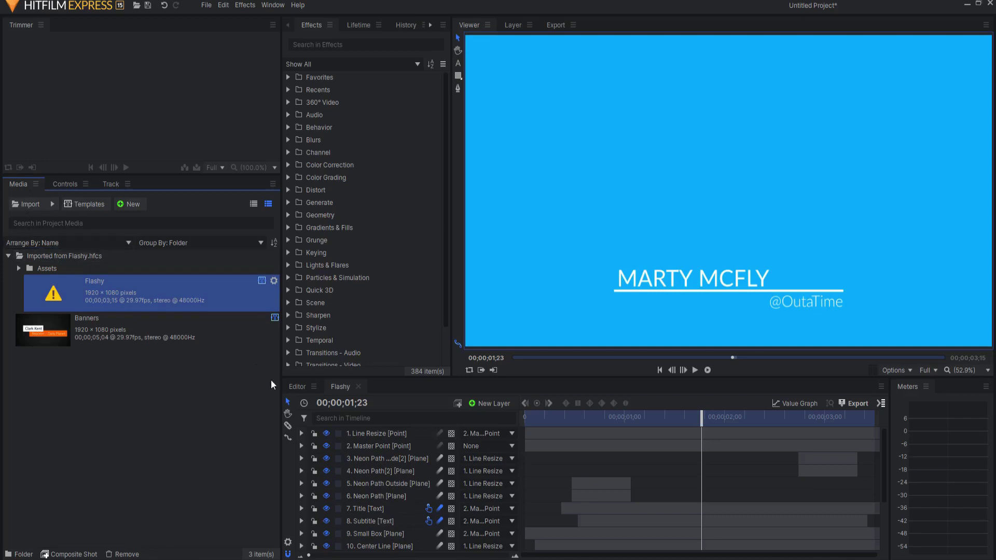
Step: Place Flashy on Video 1 after the two Banners clips and play its MARTY MCFLY preview
click(298, 387)
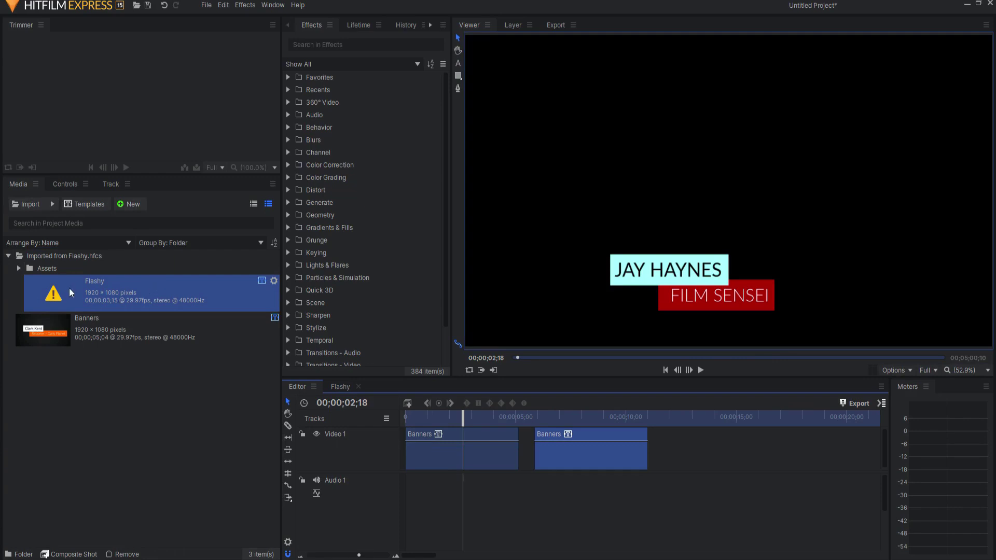
drag(70, 294, 687, 448)
click(685, 418)
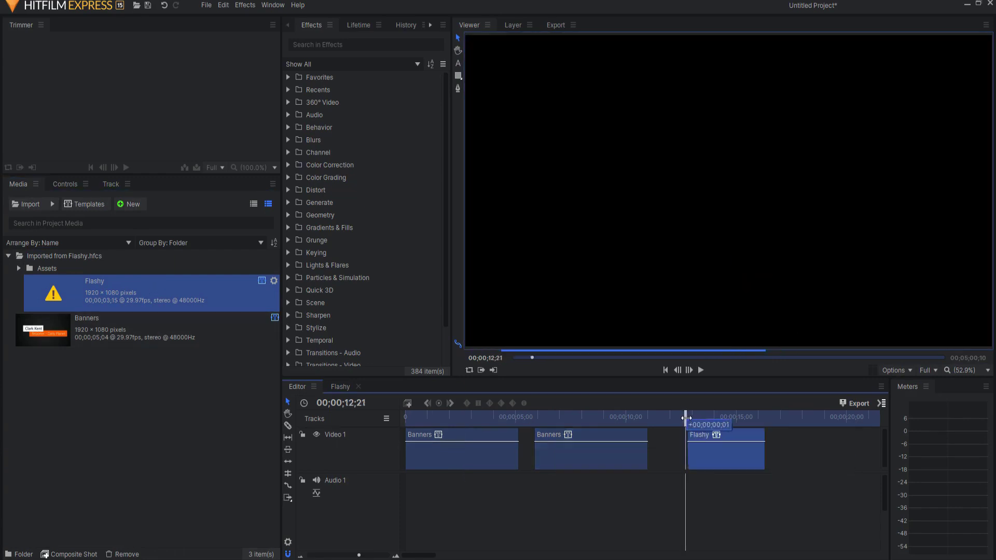
key(space)
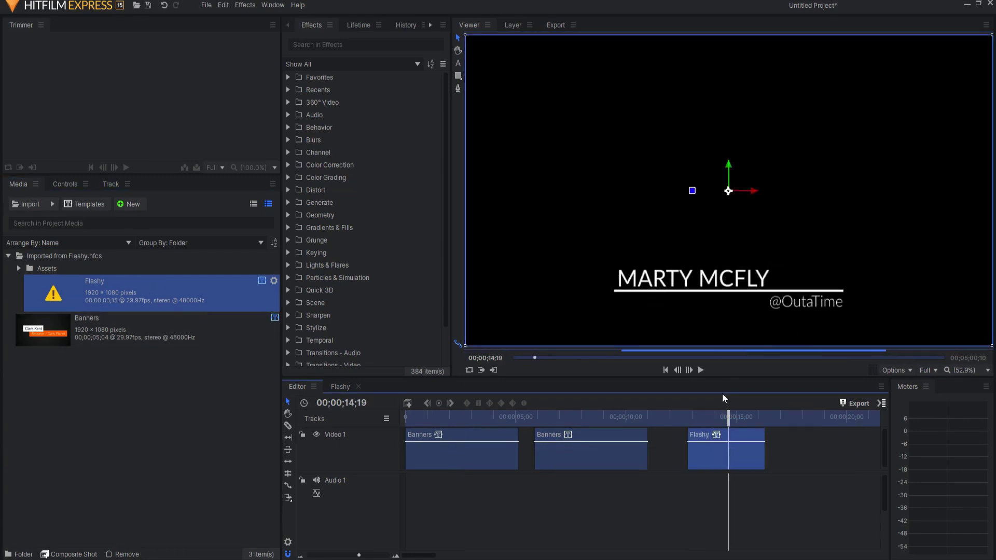
click(62, 184)
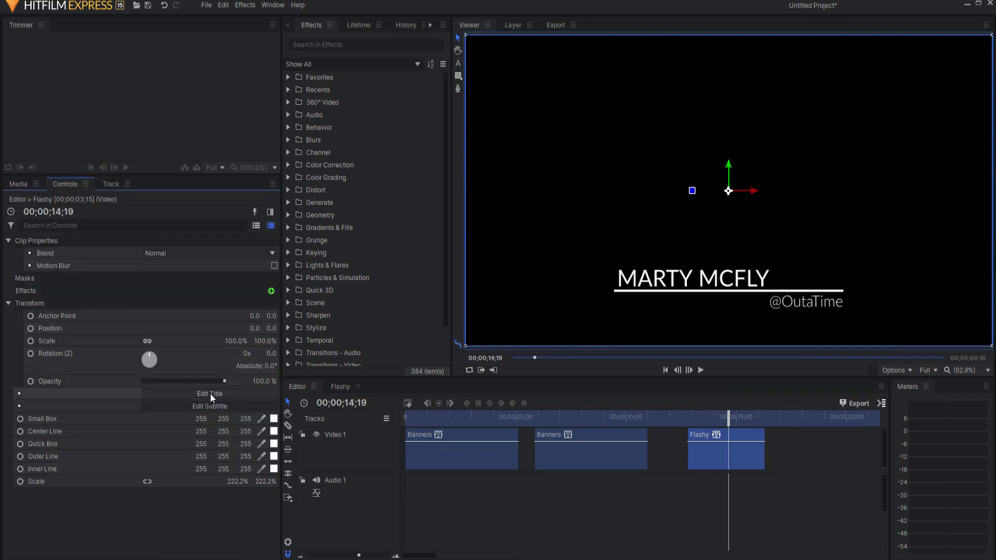
click(216, 393)
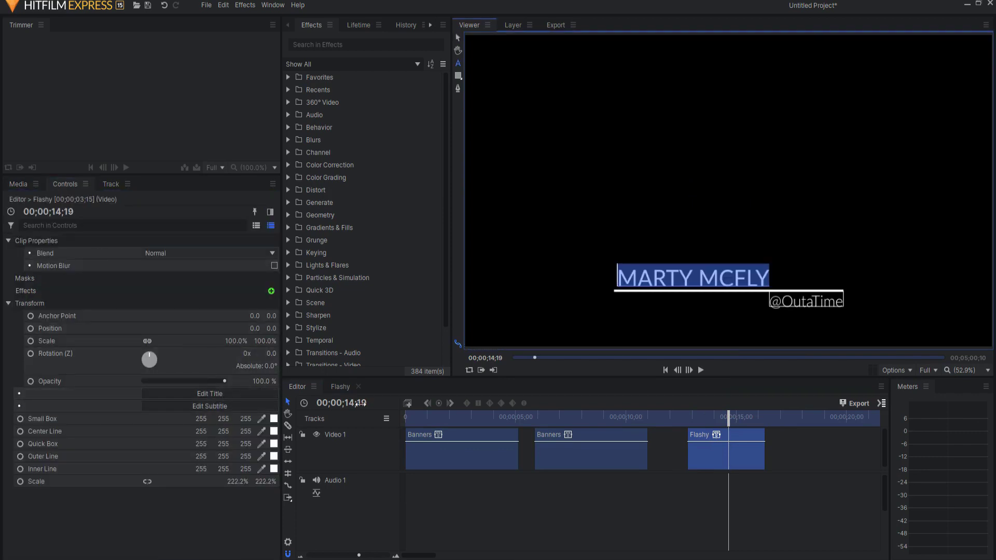
text(JAY HAYNES)
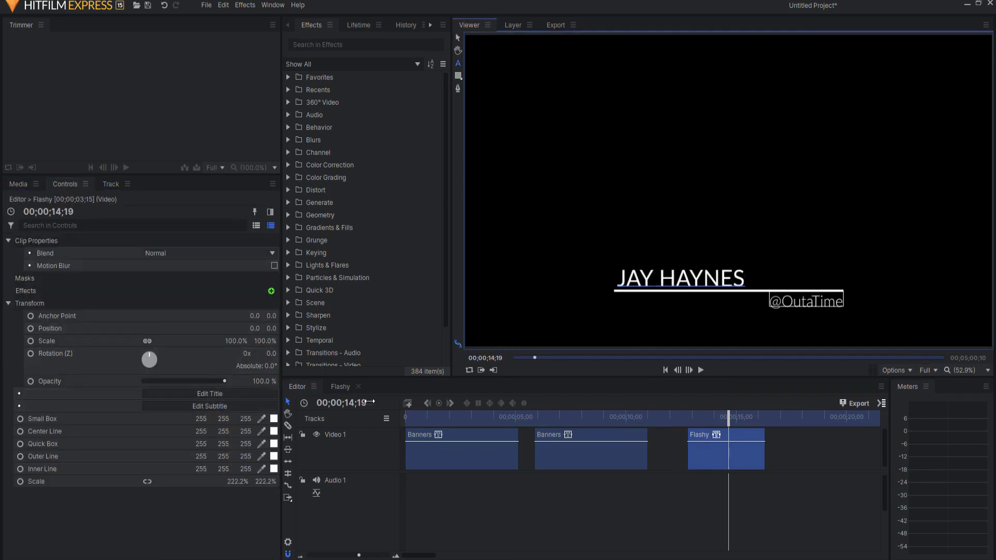
click(205, 408)
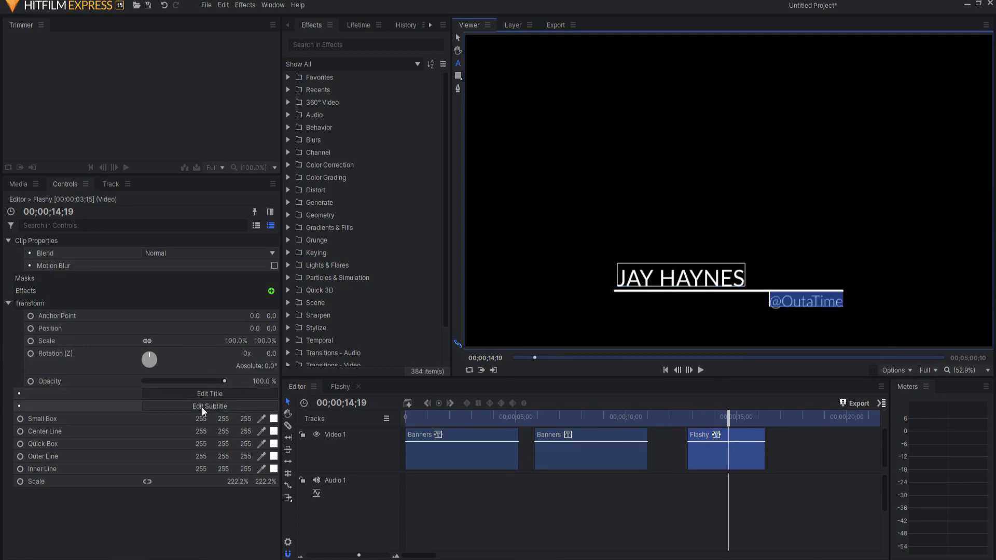
text(@FILMSENSEI)
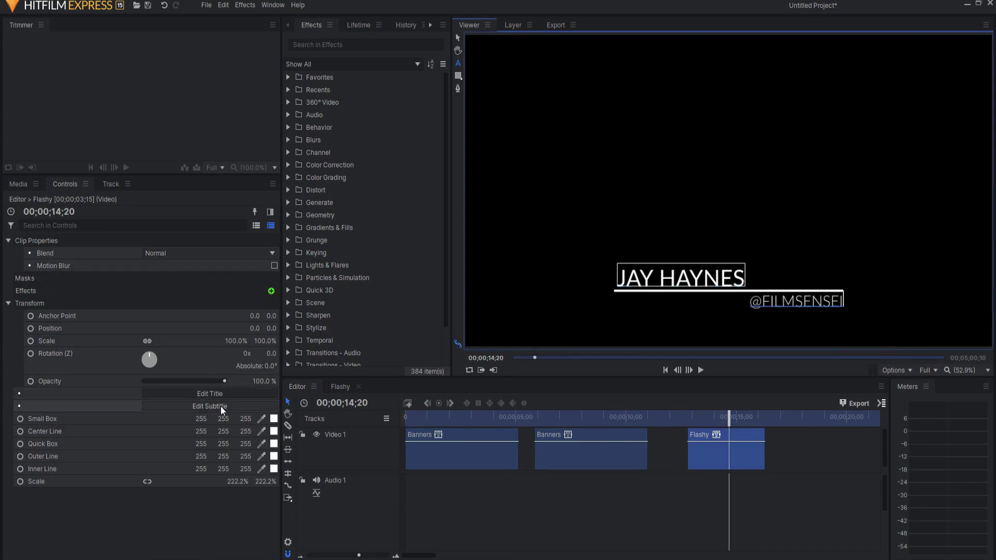
drag(736, 416, 705, 423)
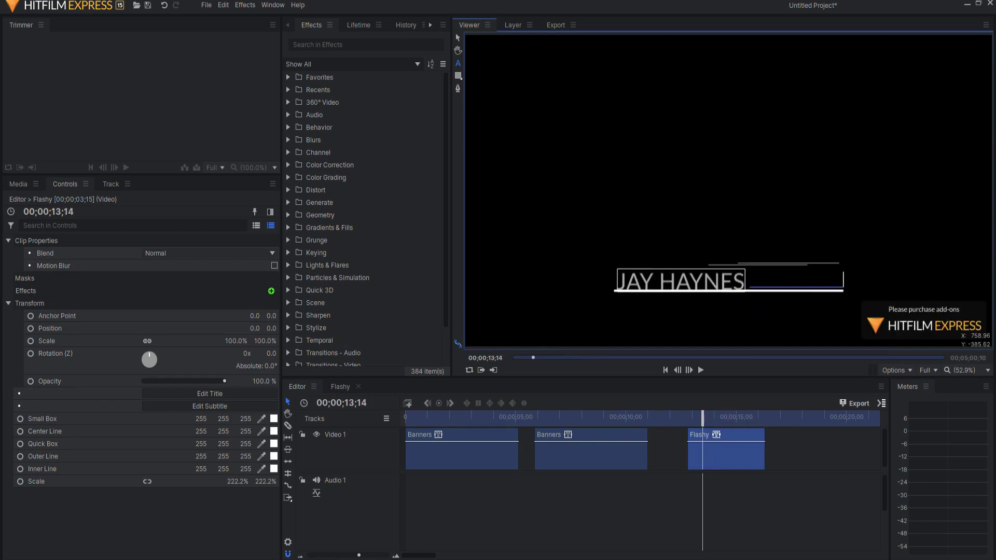
drag(702, 418, 724, 418)
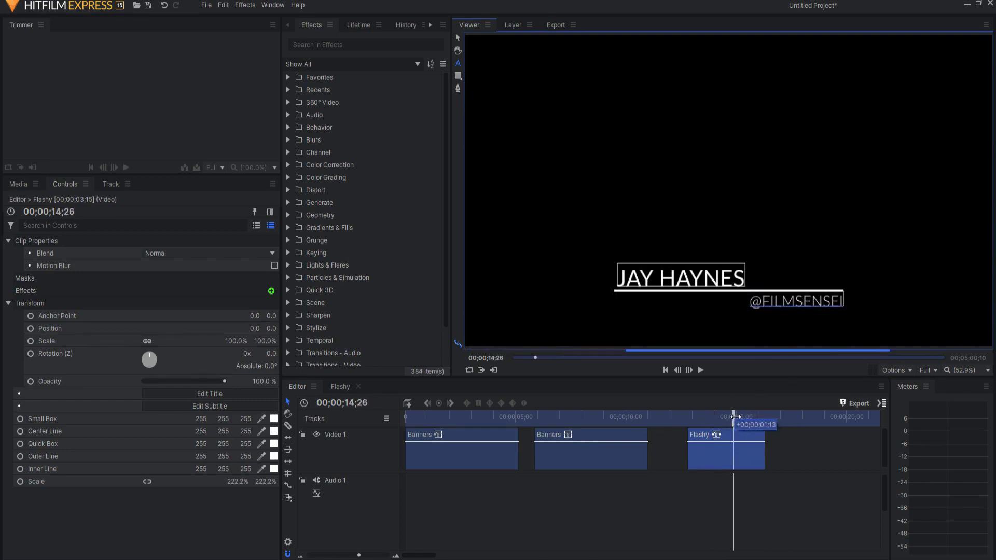
Step: Turn off layer 5 Neon Path Outside in the Flashy composite and preview before returning to Editor
click(338, 387)
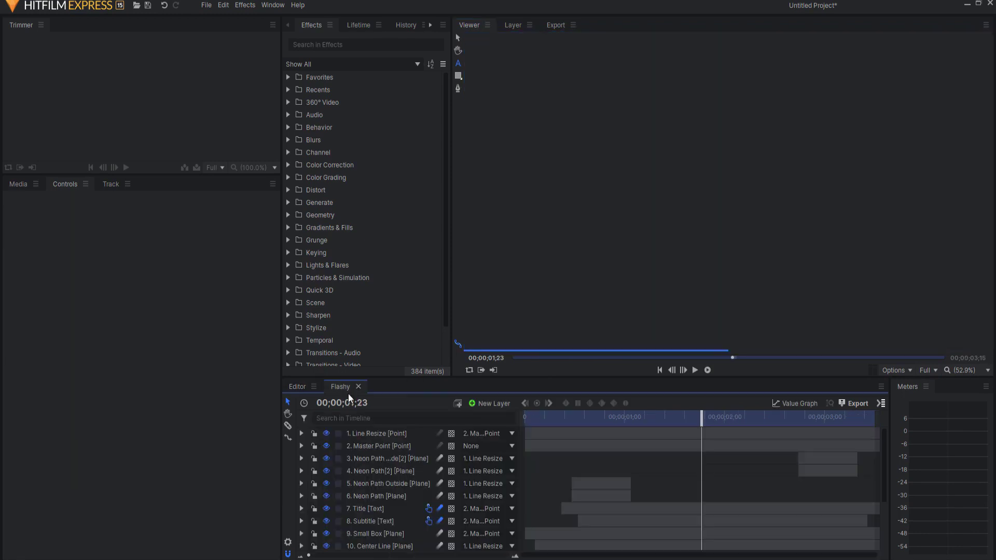
drag(703, 420, 609, 421)
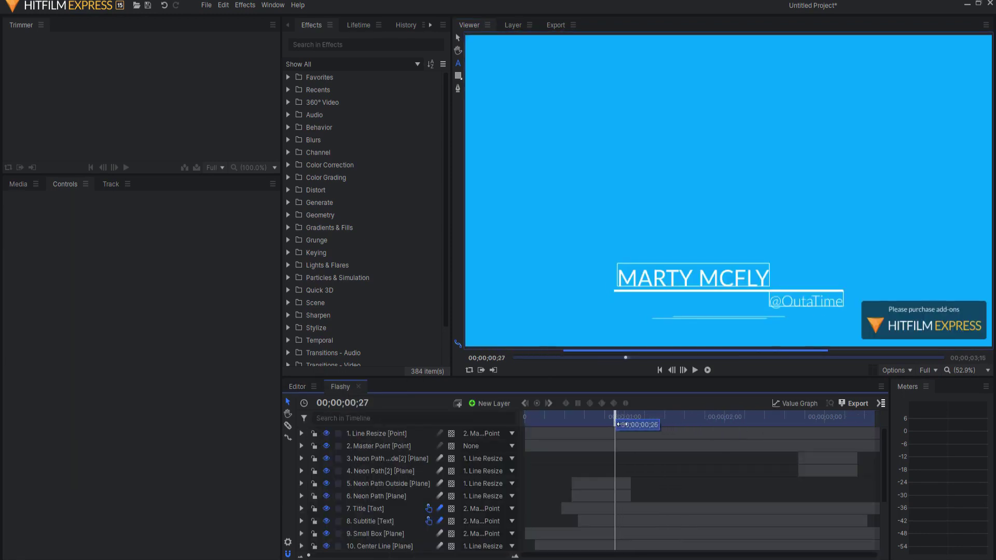
click(362, 484)
click(326, 483)
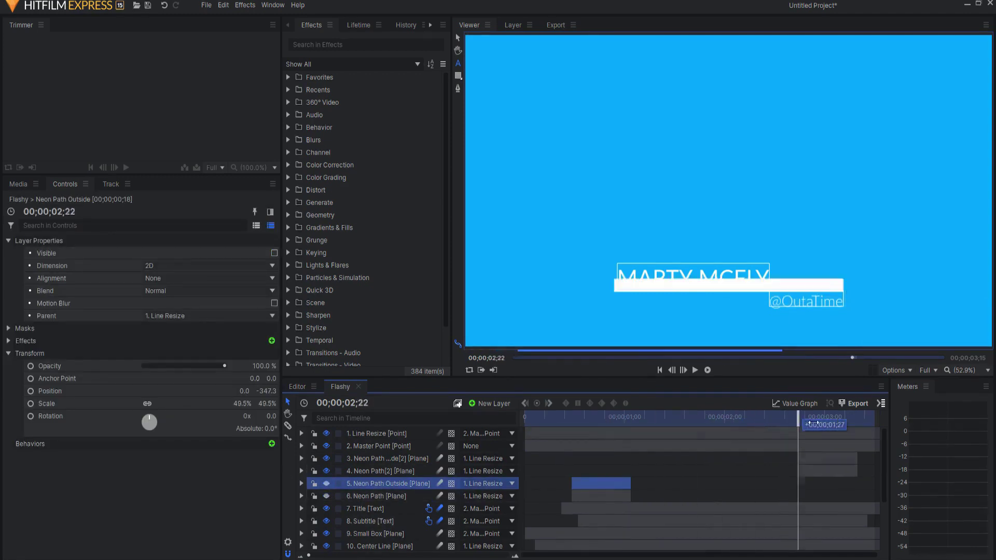
drag(624, 422, 835, 421)
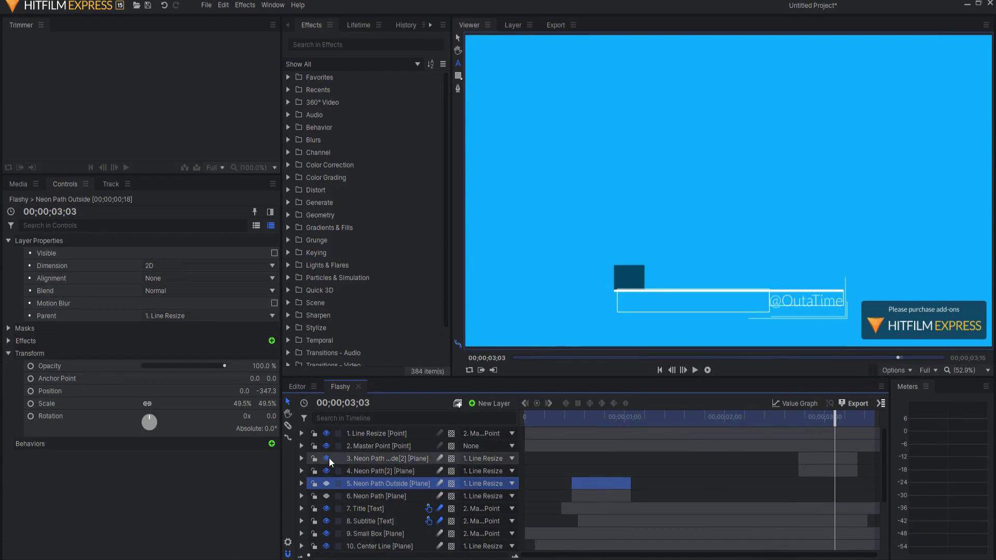
click(297, 386)
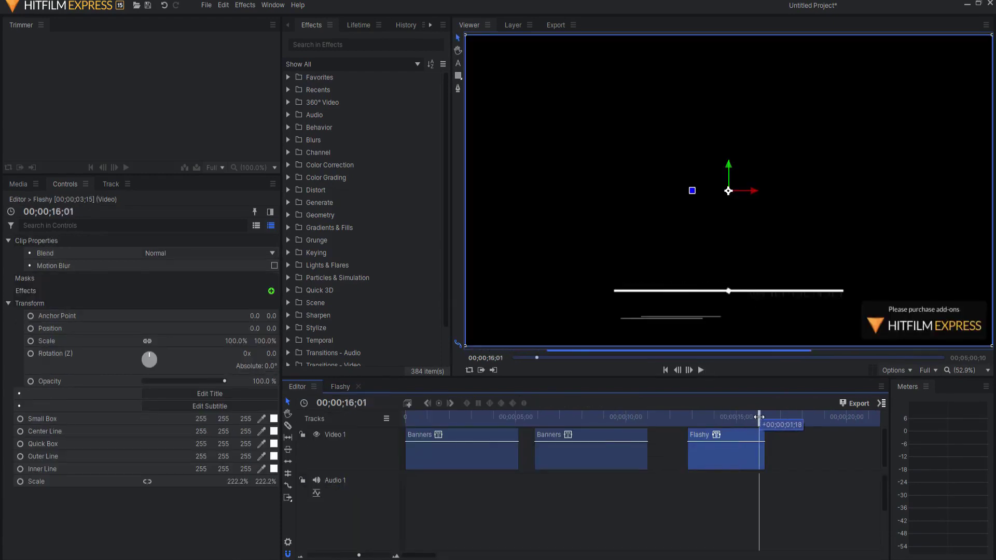
Step: Replace the Flashy clip with a new Flashy placement further along Video 1 and preview it
drag(738, 418, 743, 418)
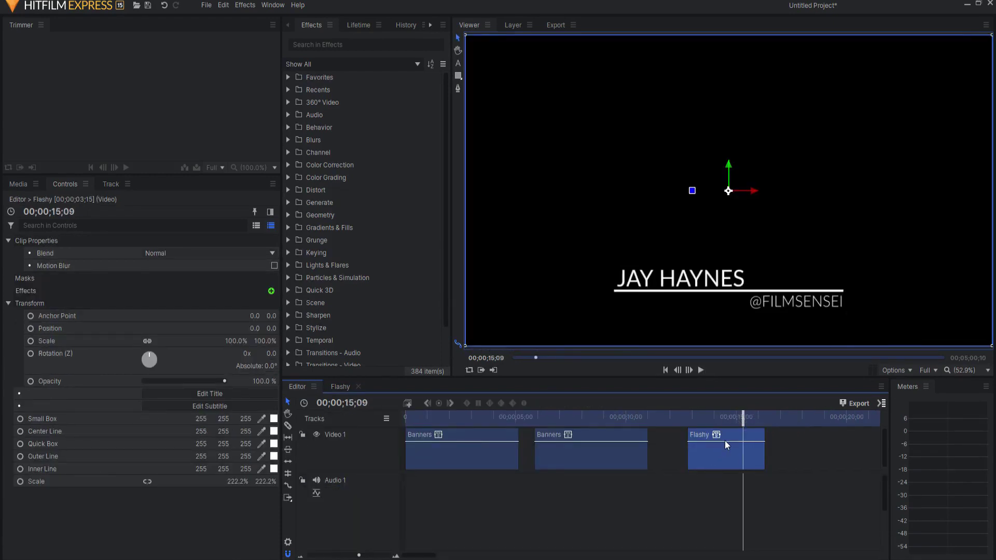
key(Delete)
click(17, 187)
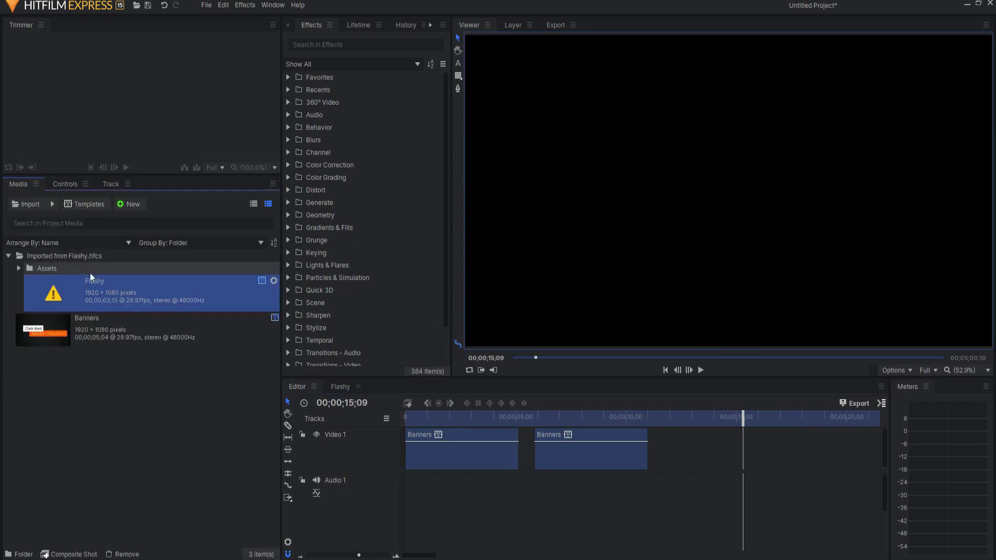
mouse_move(93, 291)
mouse_down()
mouse_move(745, 436)
mouse_move(768, 412)
mouse_move(778, 417)
mouse_up()
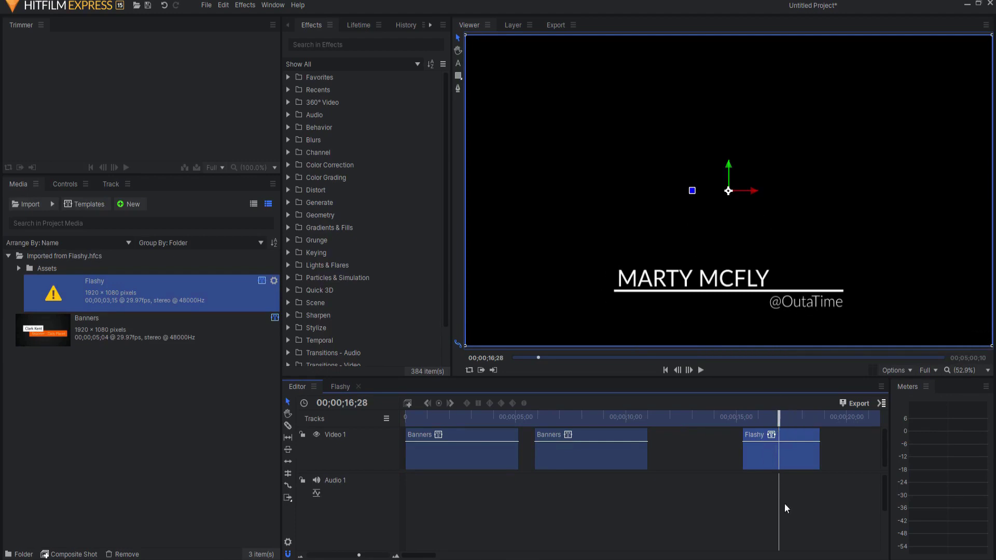
mouse_move(780, 419)
mouse_down()
mouse_move(816, 421)
mouse_move(775, 417)
mouse_up()
click(338, 388)
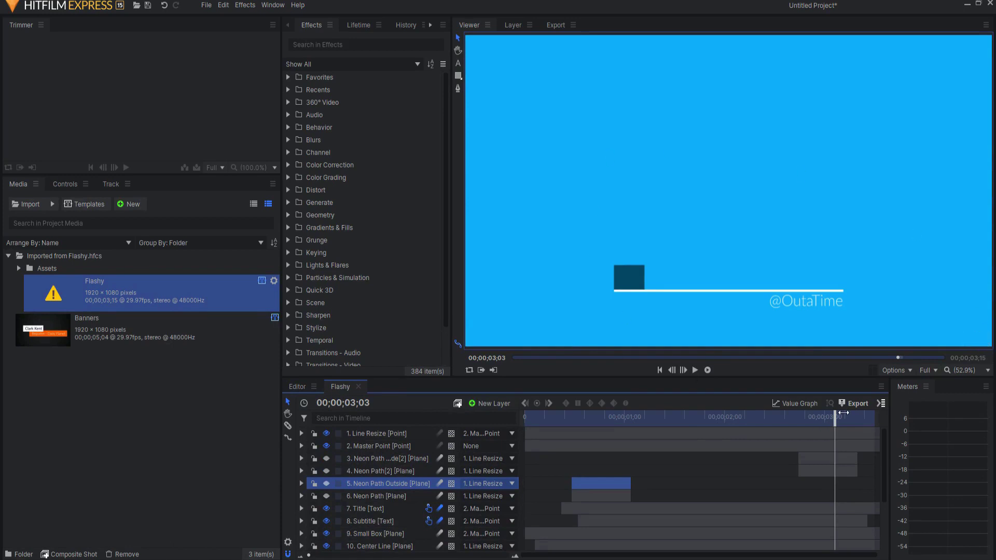
drag(841, 413, 715, 417)
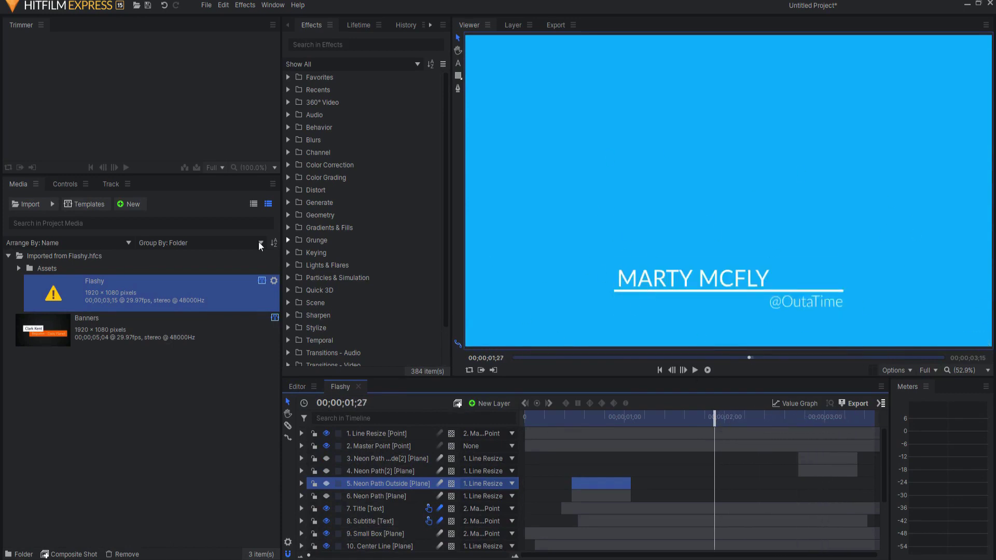
Step: Import the Peeking with Line title template into the project media
click(80, 206)
scroll(476, 276, down, 3)
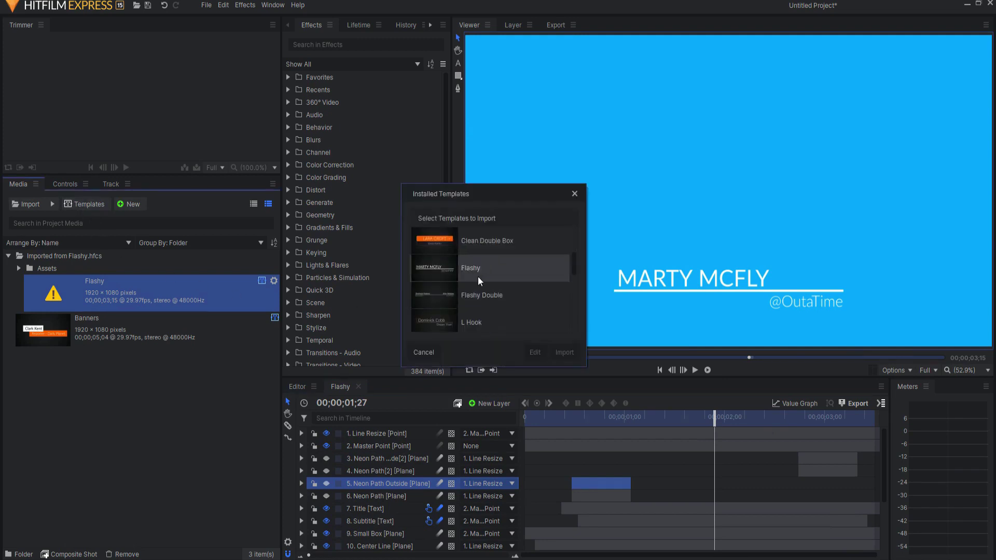
scroll(451, 290, down, 3)
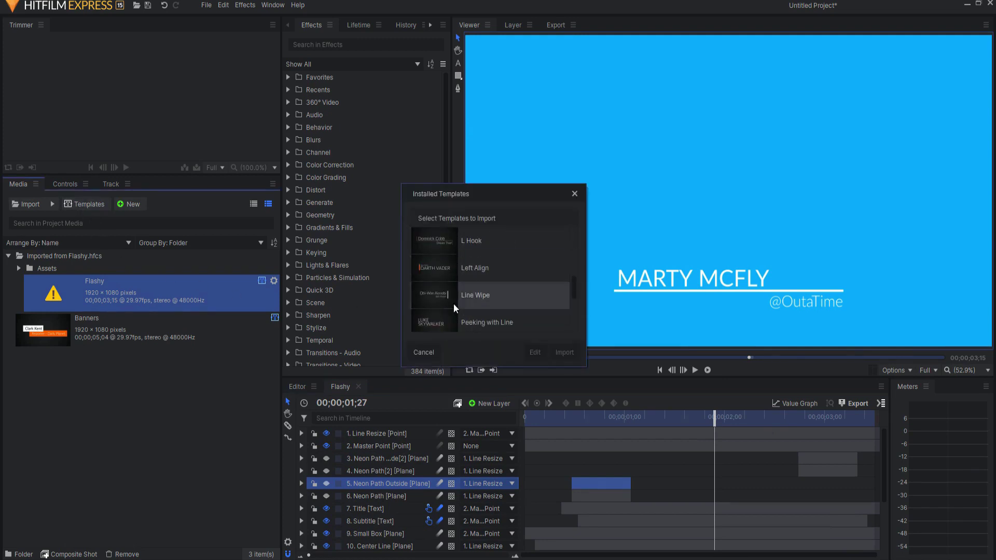
scroll(447, 320, down, 3)
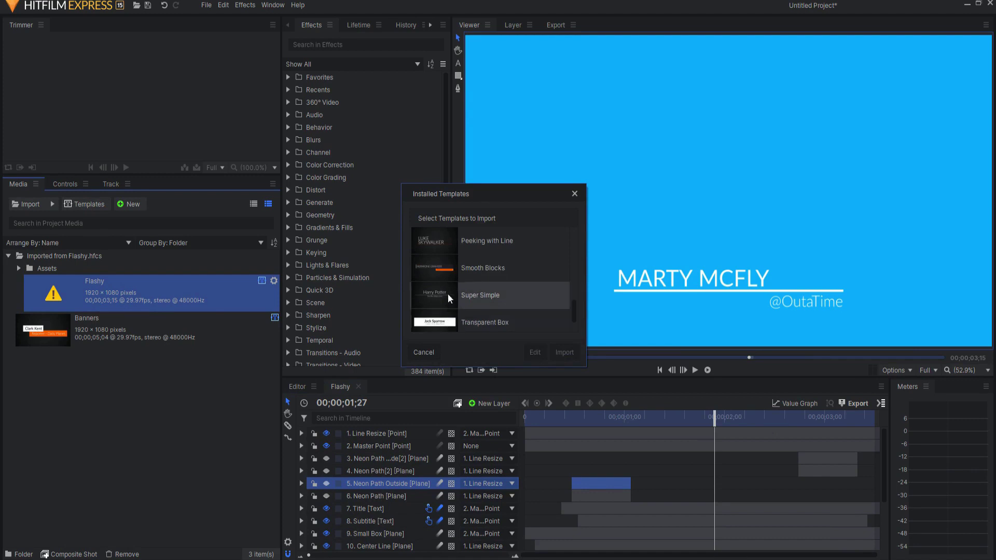
click(439, 238)
click(564, 352)
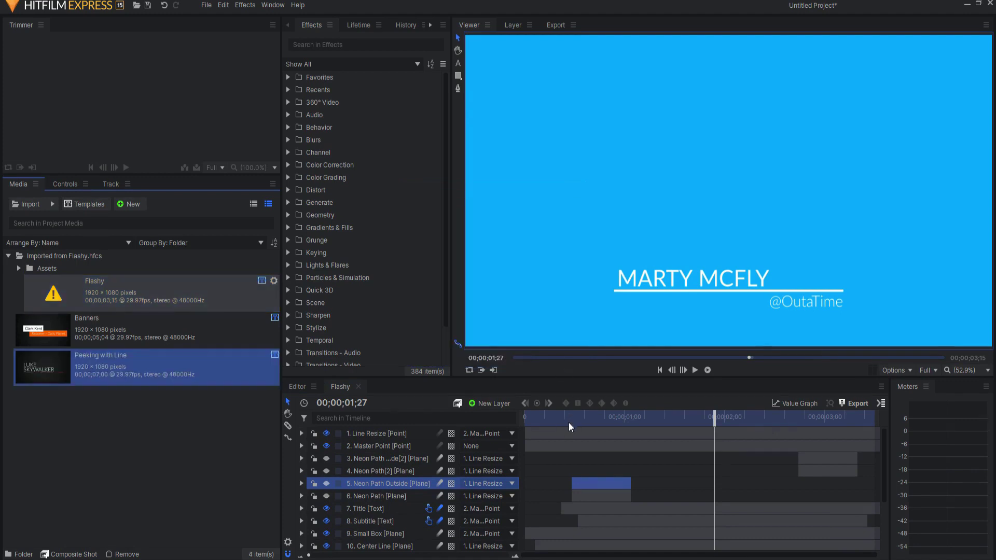
Step: Place Peeking with Line after Flashy on Video 1 and preview its LUKE SKYWALKER title
click(298, 386)
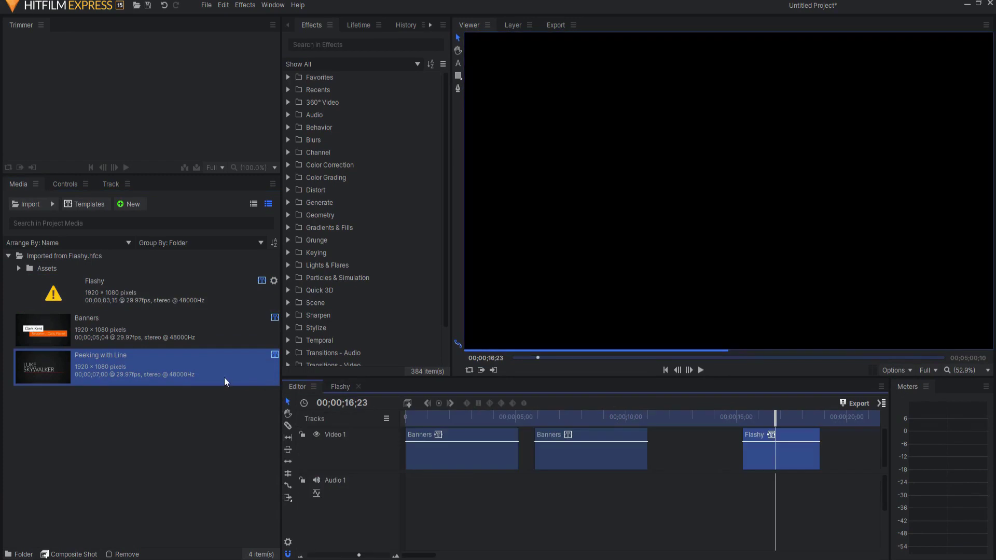
mouse_move(45, 367)
mouse_down()
mouse_move(379, 391)
mouse_move(822, 452)
mouse_up()
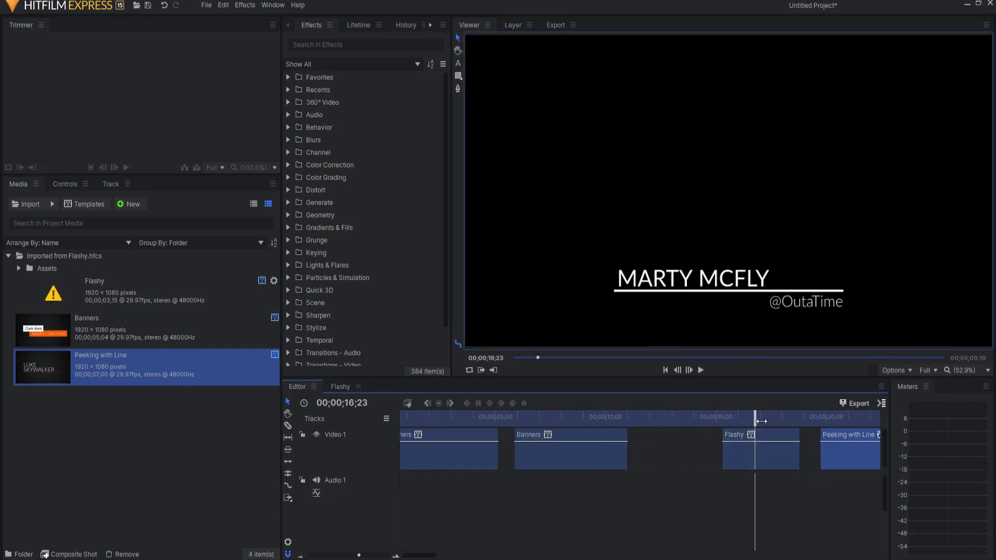
mouse_move(755, 419)
mouse_down()
mouse_move(840, 419)
mouse_move(733, 419)
mouse_move(788, 418)
mouse_up()
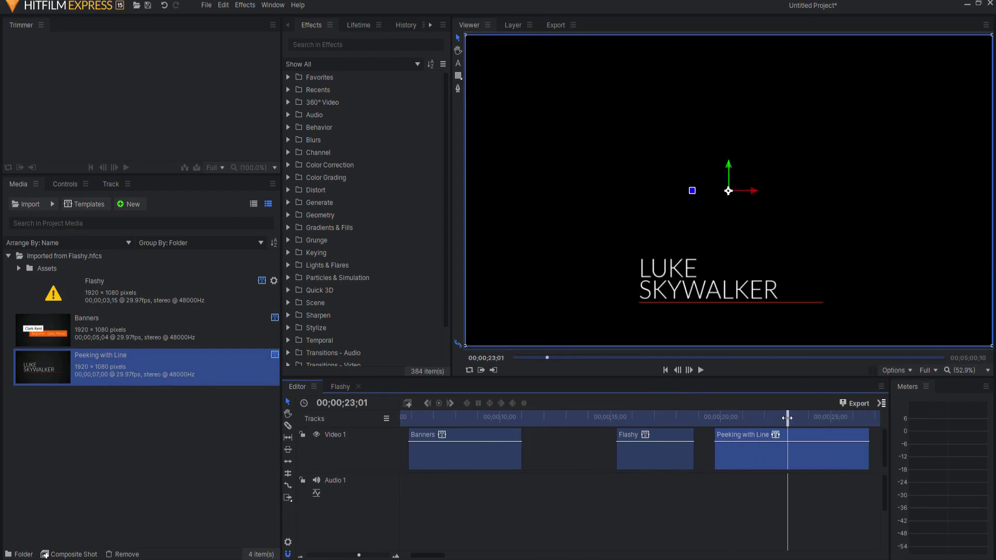